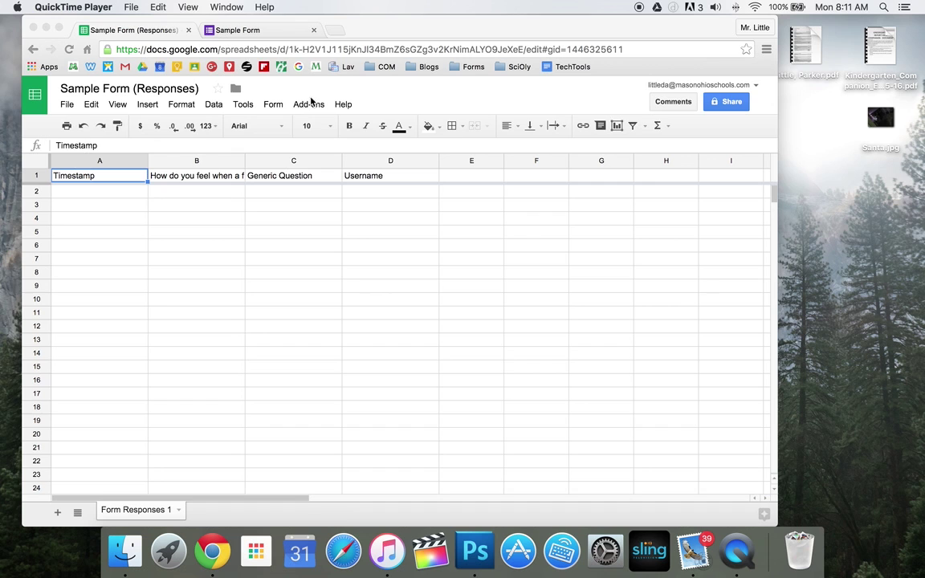
# Submit a Sample Form response choosing "All of the above" and the really long answer, and reopen a blank form.
pyautogui.click(260, 33)
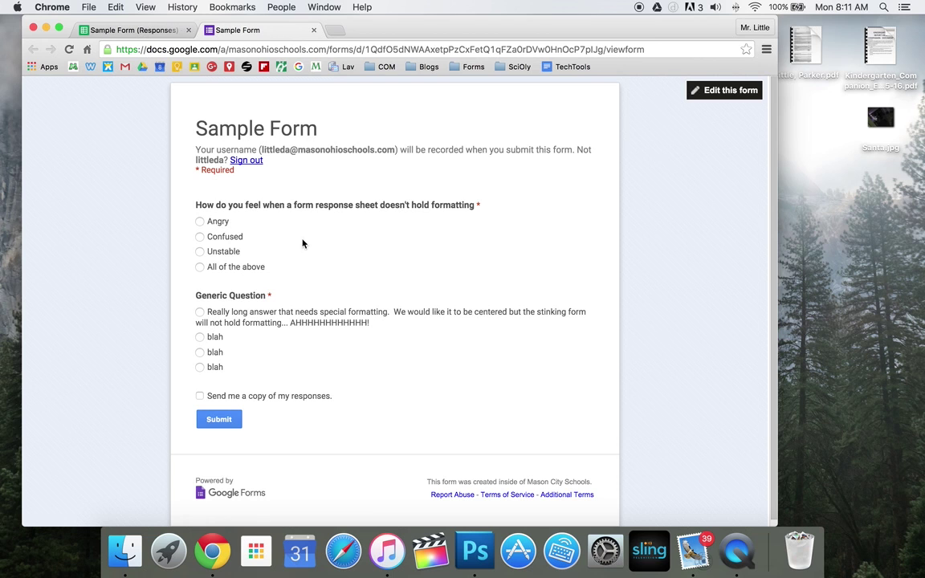
pyautogui.click(200, 268)
pyautogui.click(201, 313)
pyautogui.click(231, 419)
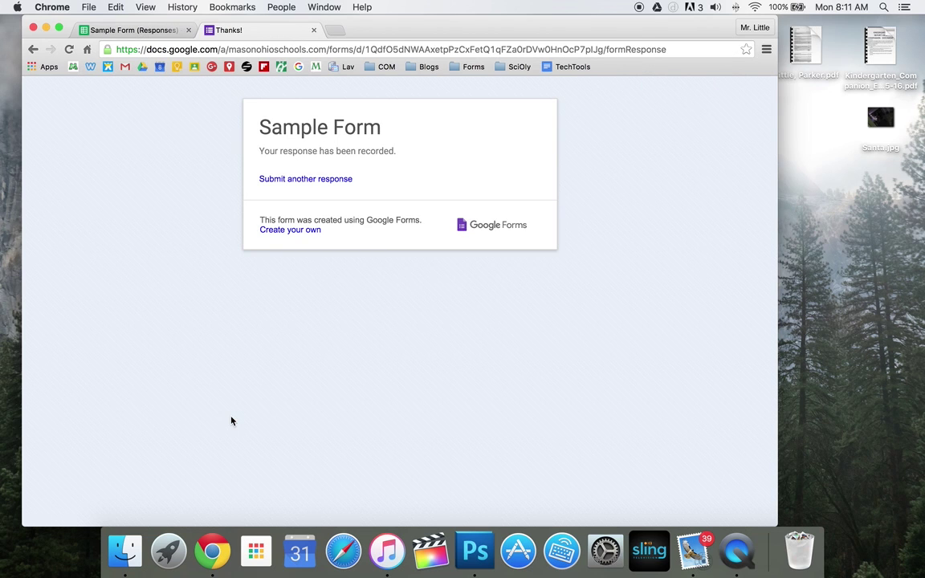
pyautogui.click(325, 180)
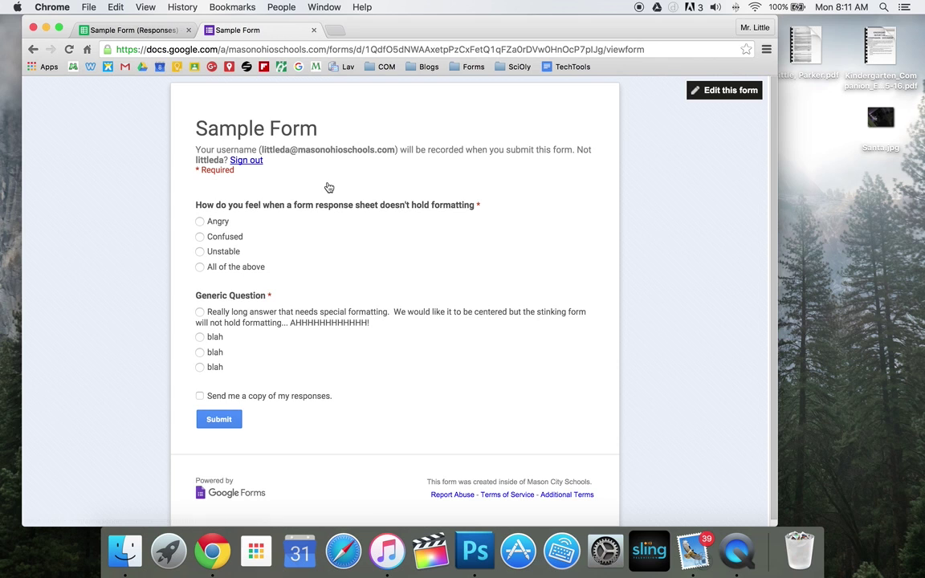
# Center and bold all cells in the Form Responses 1 sheet.
pyautogui.click(121, 28)
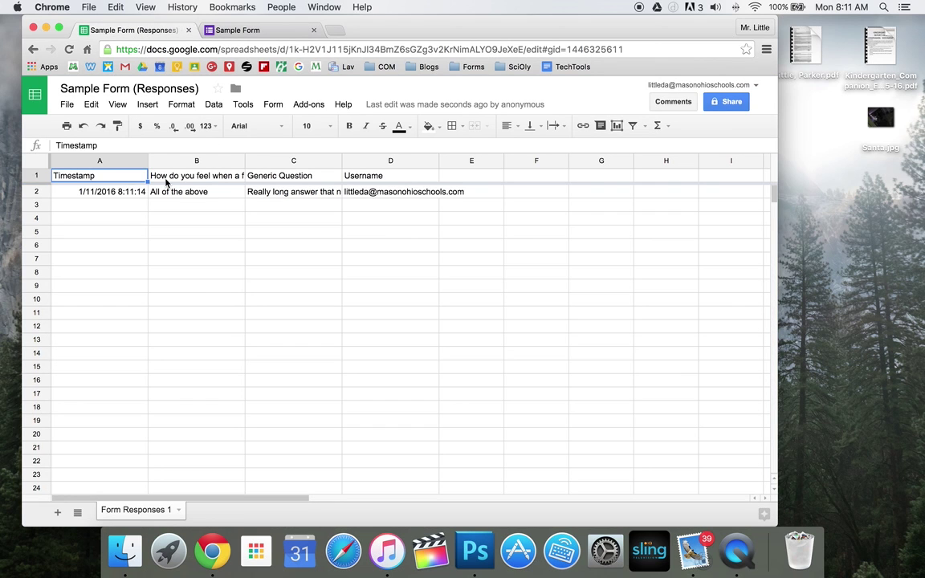
pyautogui.click(32, 166)
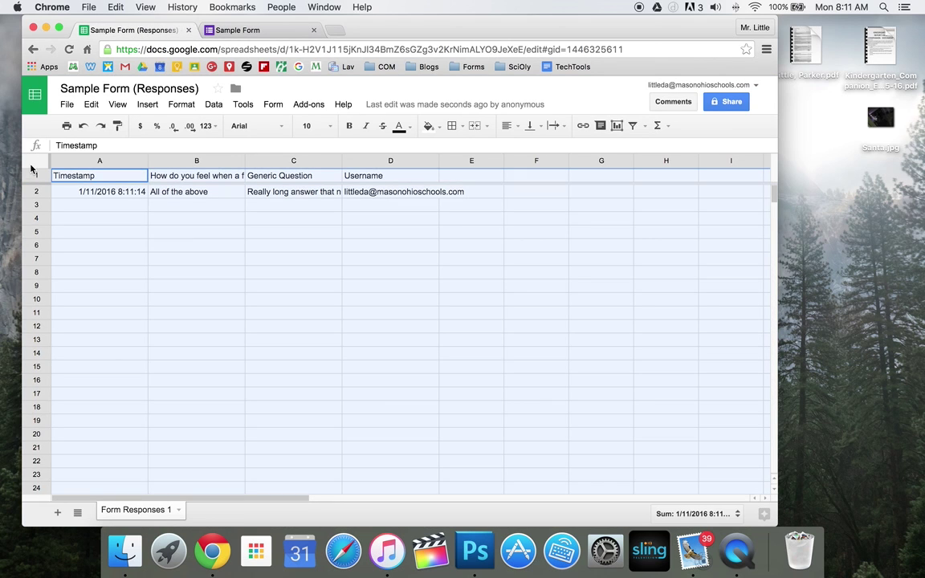
pyautogui.click(507, 126)
pyautogui.click(526, 148)
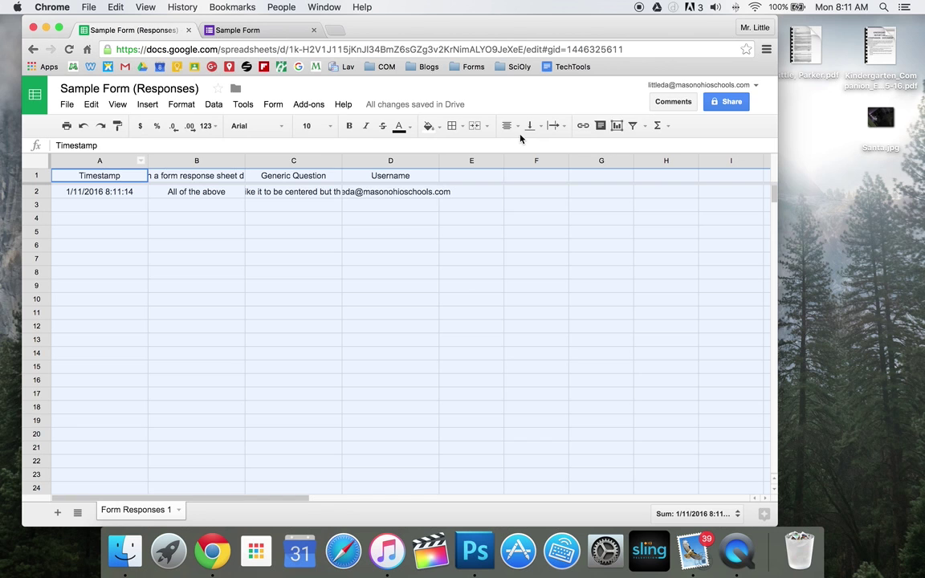
pyautogui.click(349, 126)
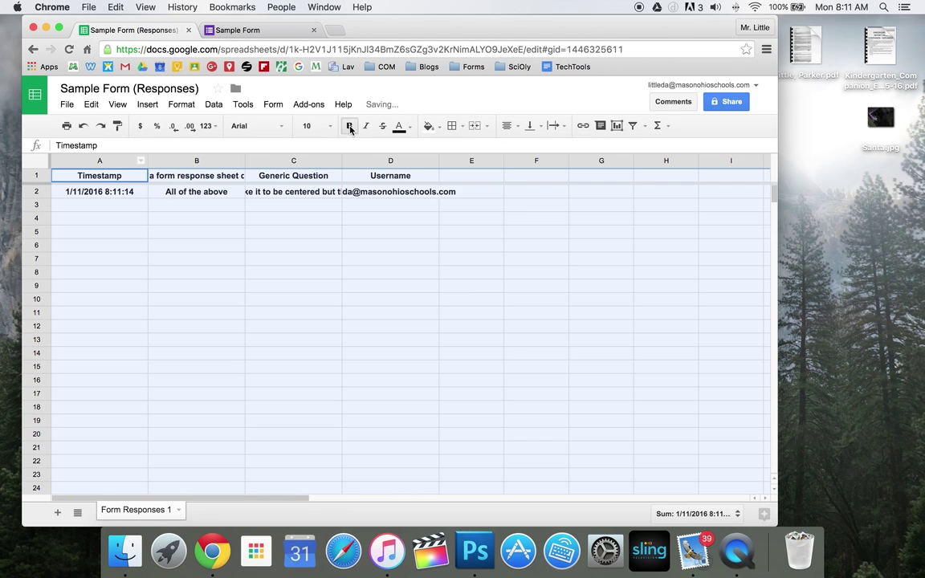
# Submit another response with "All of the above" and the really long answer, and return to the responses spreadsheet.
pyautogui.click(241, 30)
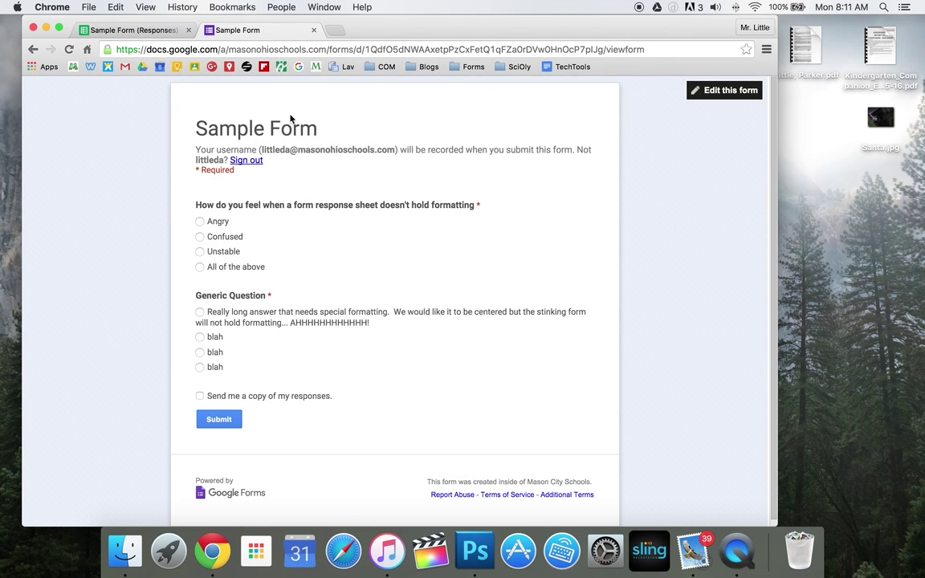
pyautogui.click(200, 266)
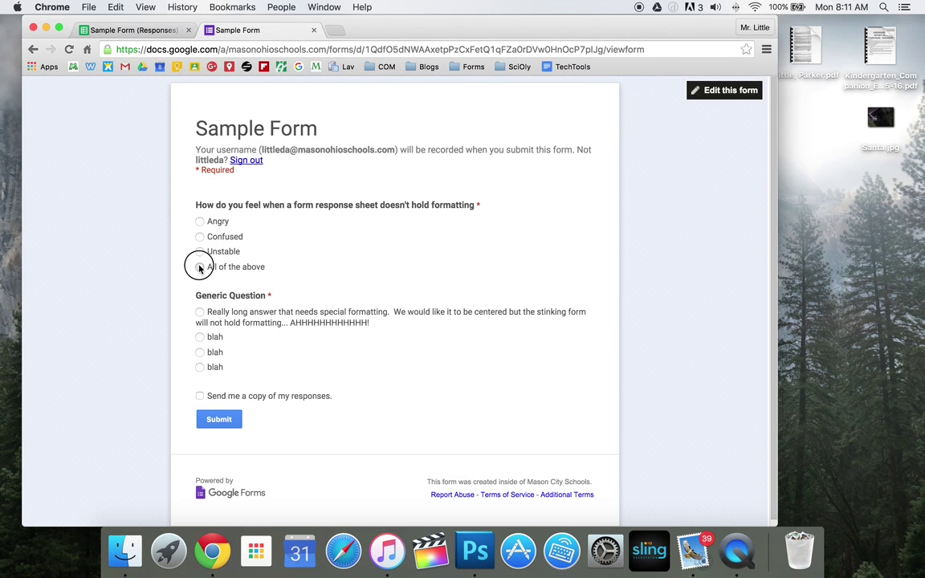
pyautogui.click(200, 313)
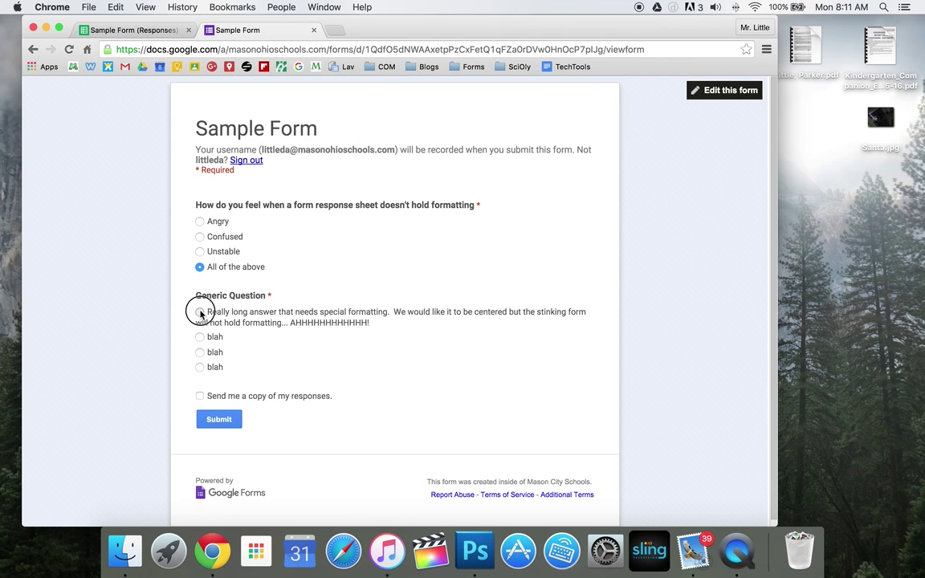
pyautogui.click(218, 418)
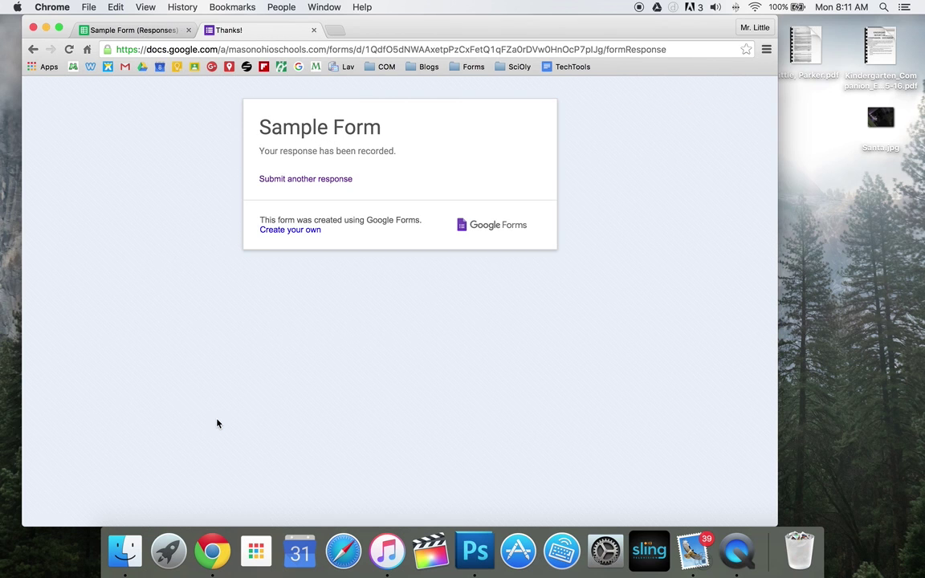
pyautogui.click(306, 182)
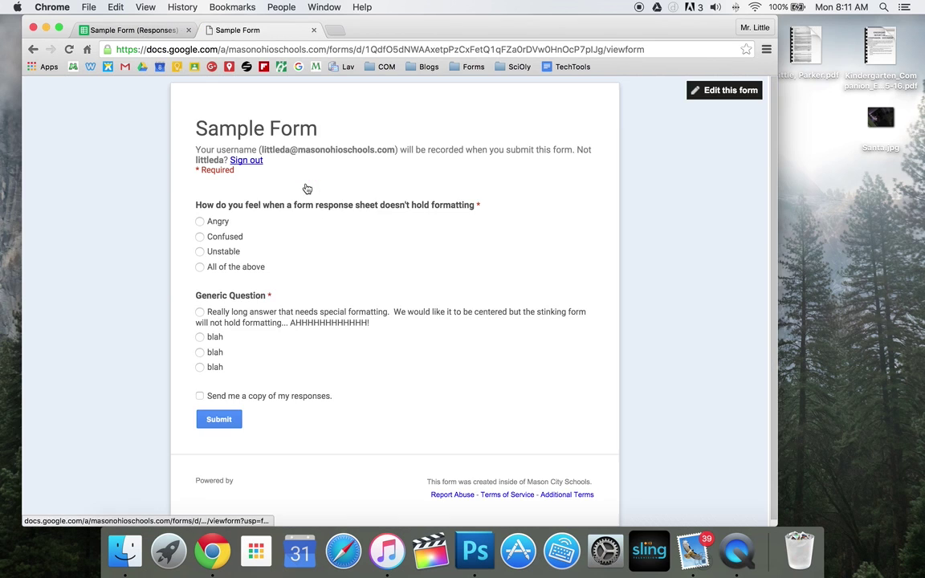
pyautogui.click(130, 31)
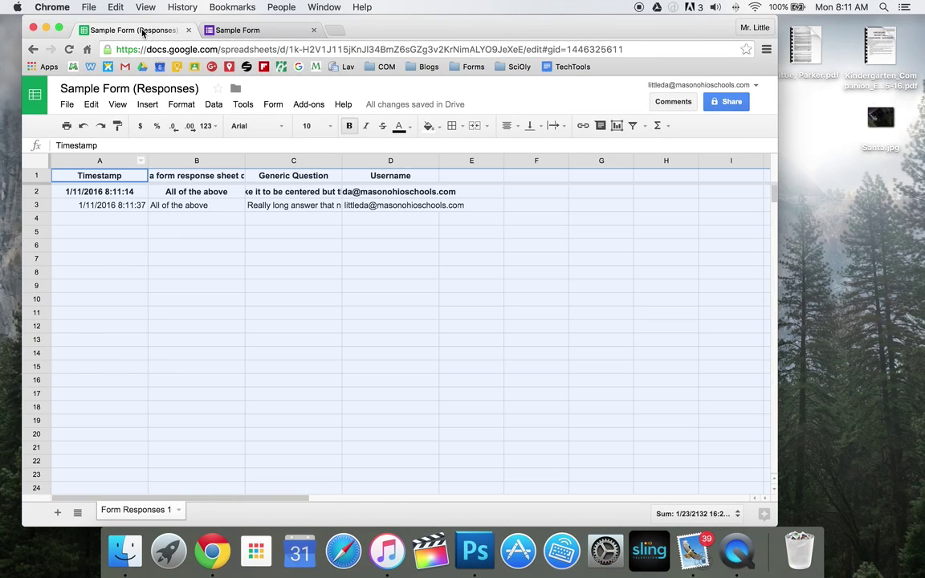
# Add a new sheet and enter =ARRAYFORMULA('Form Responses 1'!A:Z) in cell A1.
pyautogui.click(57, 514)
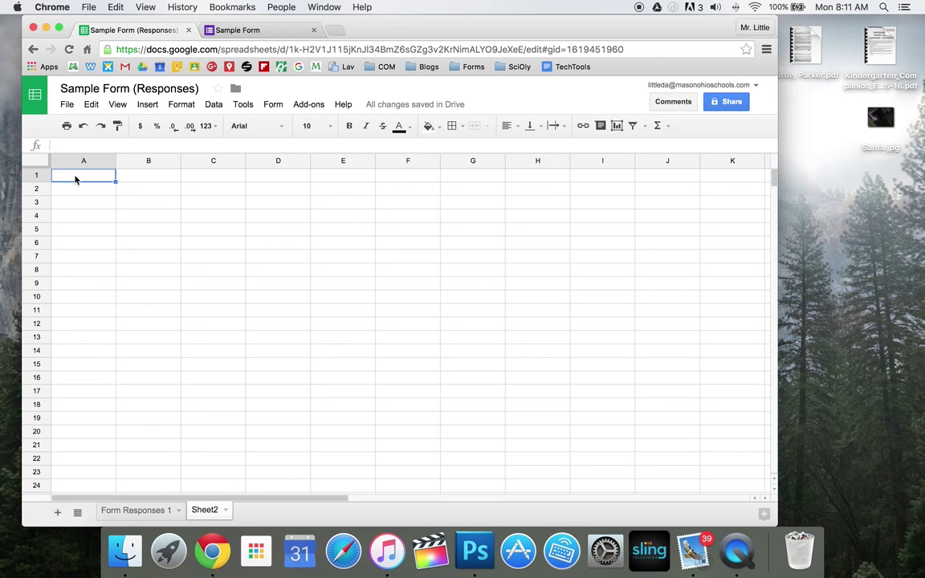
pyautogui.write('=array')
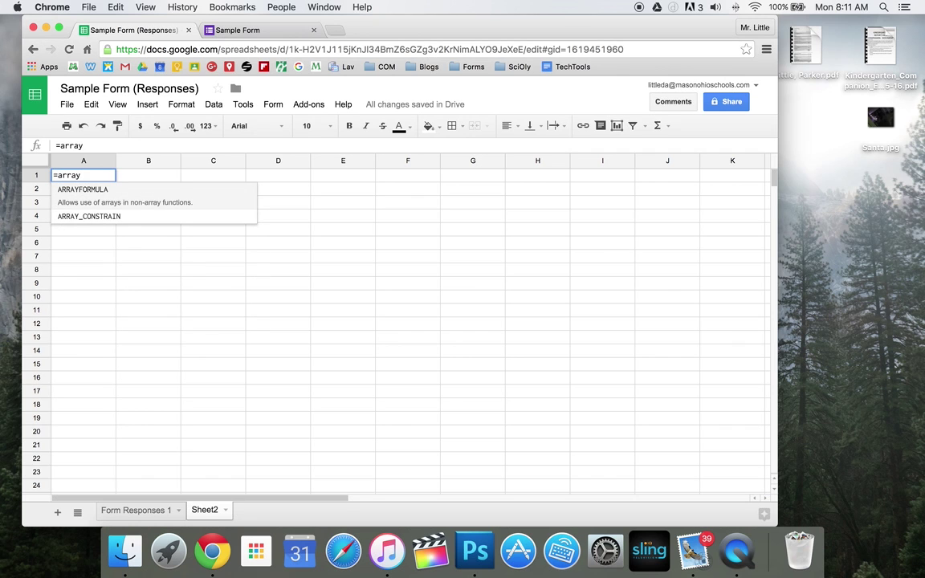
pyautogui.click(81, 190)
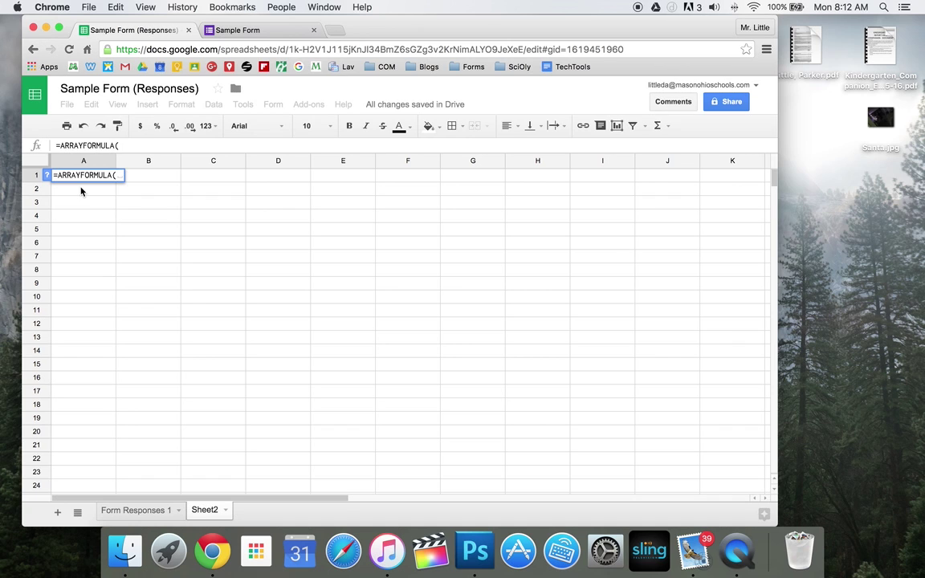
pyautogui.write("'")
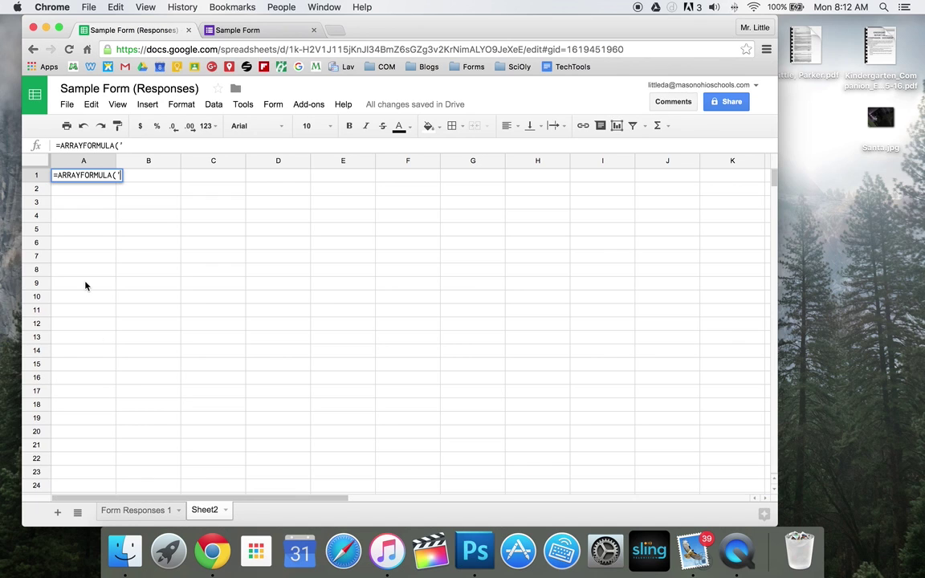
pyautogui.write('Form Response')
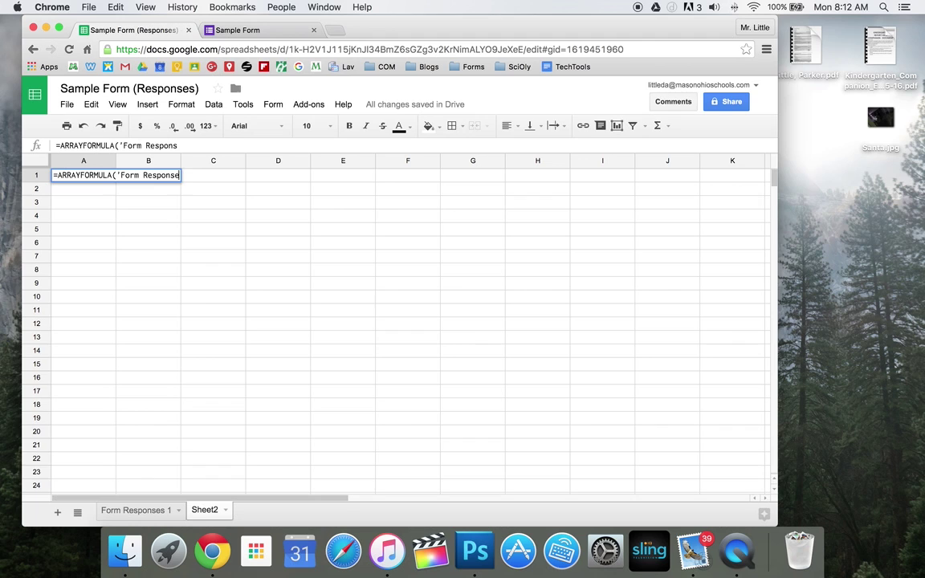
pyautogui.write("s 1'")
pyautogui.write('!A:')
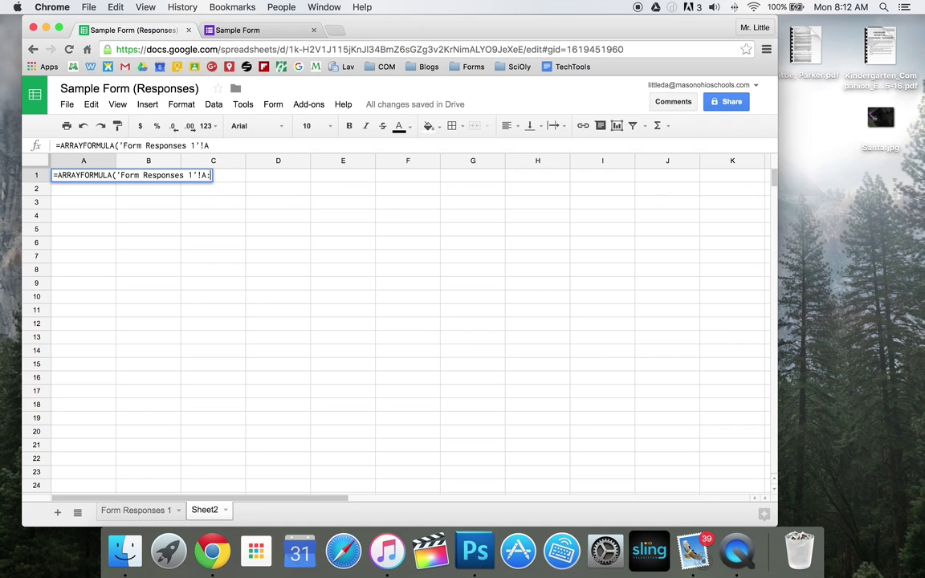
pyautogui.write('Z')
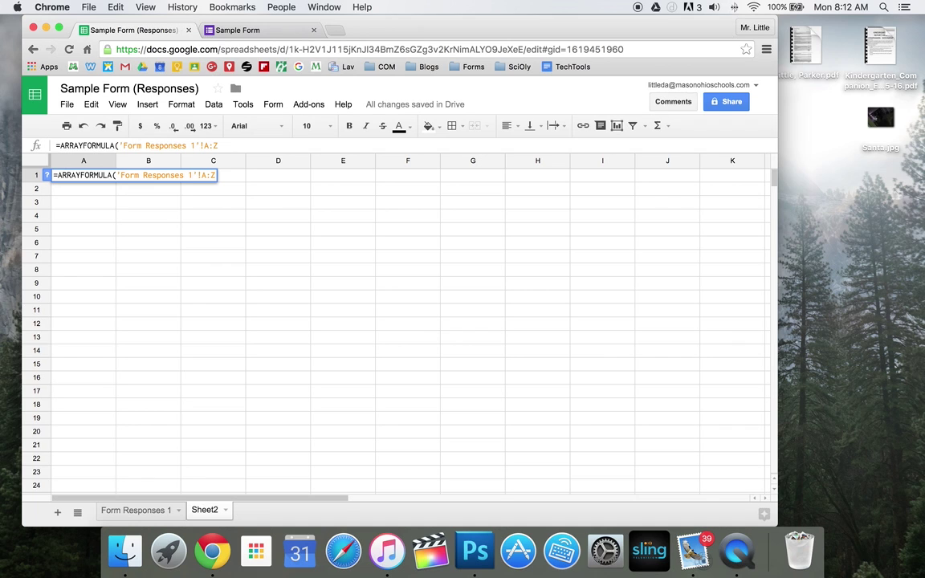
pyautogui.write(')')
pyautogui.press('Return')
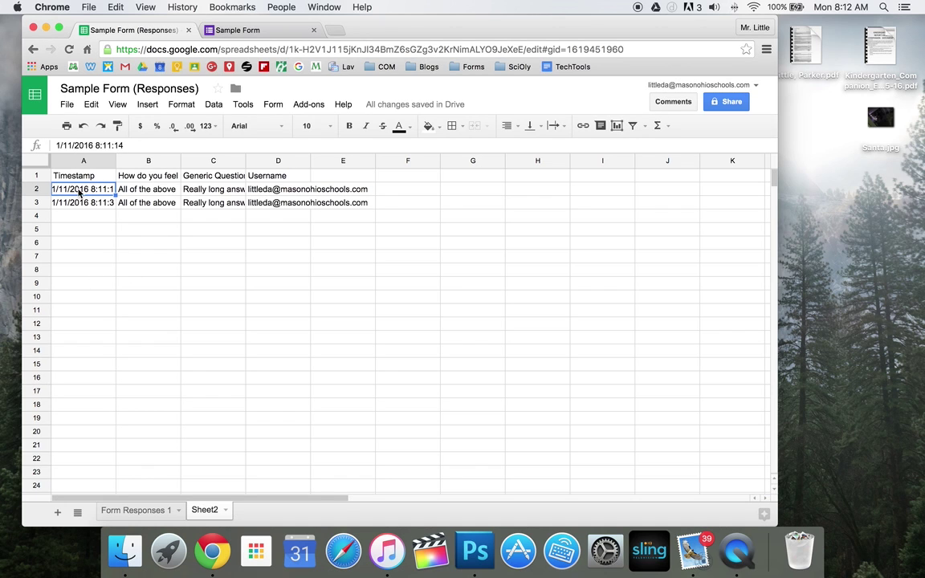
# Widen all columns of the new sheet equally and wrap the text in the Generic Question column.
pyautogui.click(35, 164)
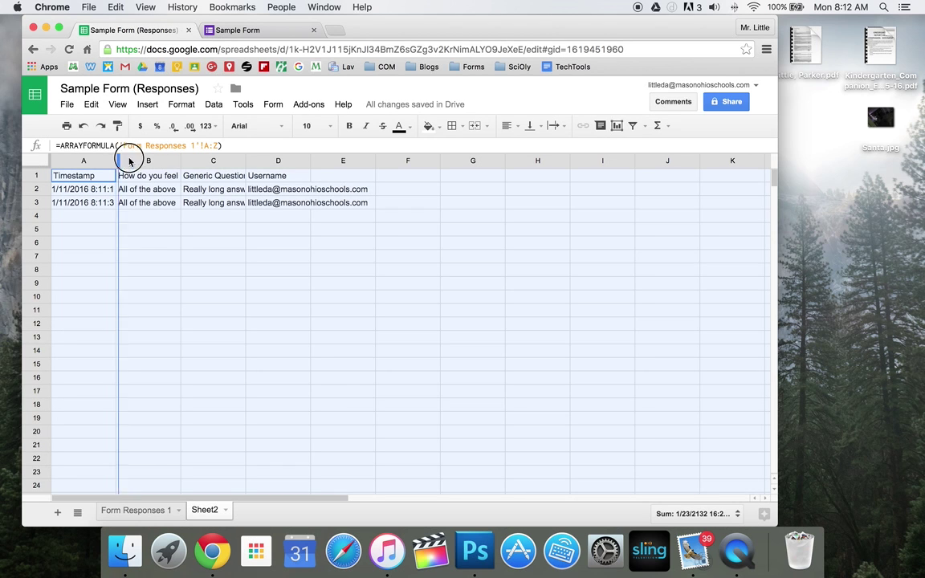
pyautogui.moveTo(129, 161); pyautogui.dragTo(148, 162)
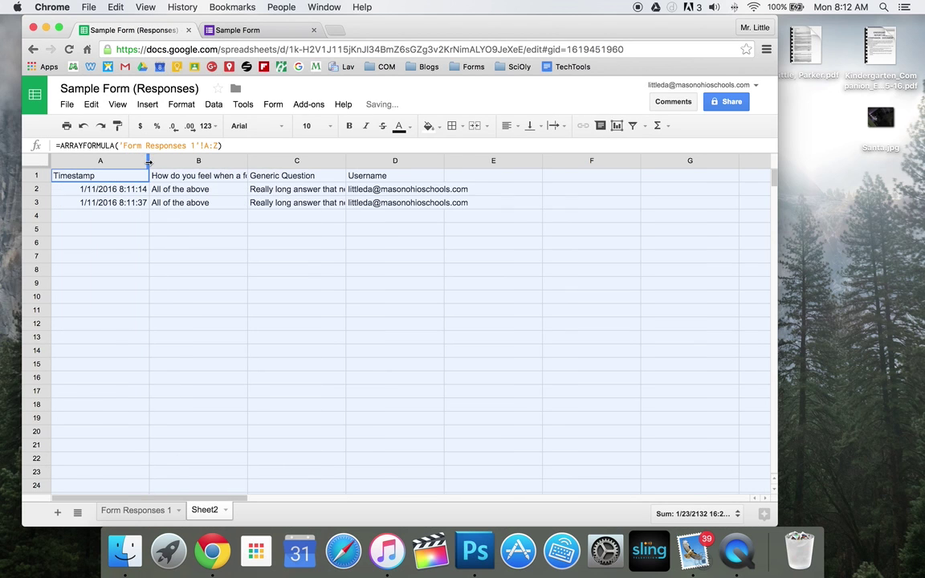
pyautogui.click(296, 162)
pyautogui.click(182, 104)
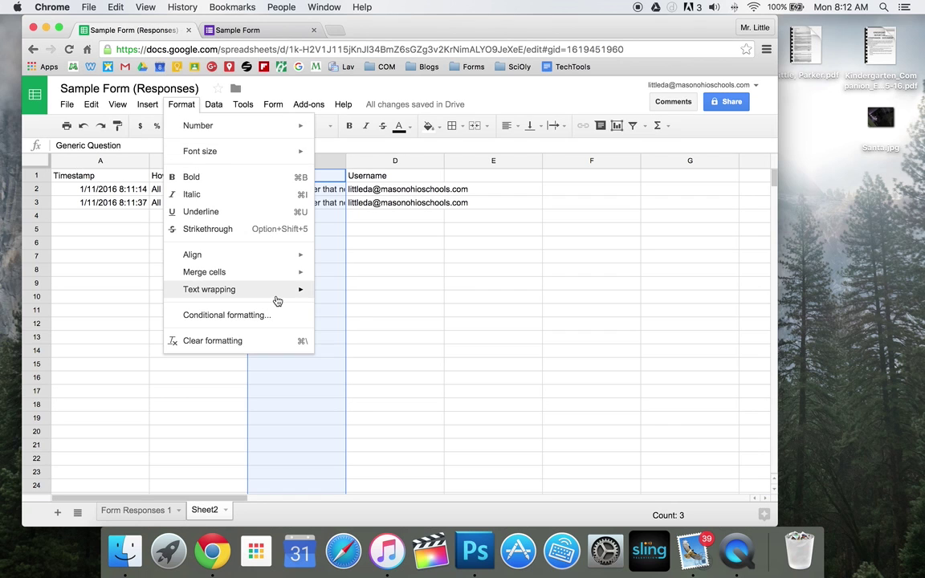
pyautogui.moveTo(279, 291)
pyautogui.click(344, 312)
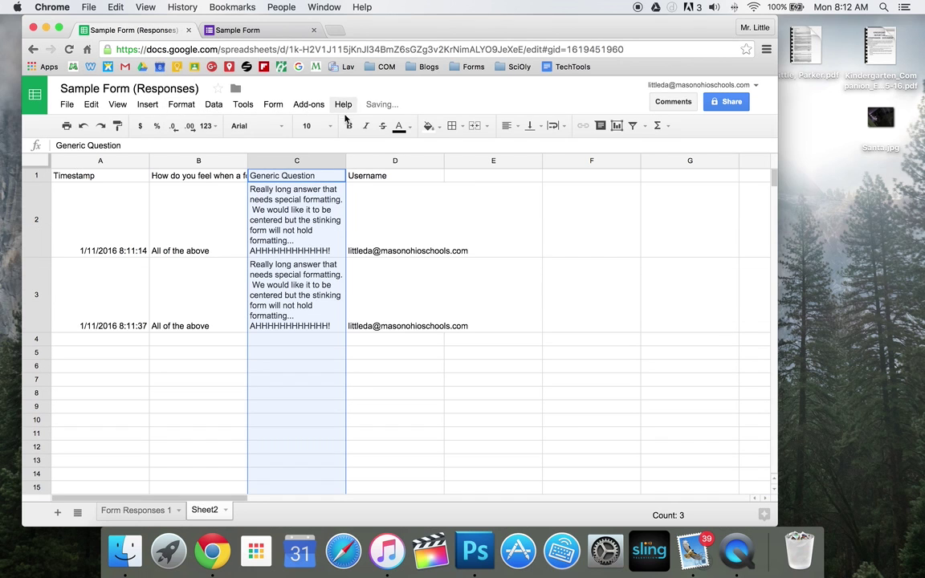
# Widen the Generic Question and Username columns further and center all cells horizontally.
pyautogui.moveTo(346, 161); pyautogui.dragTo(421, 162)
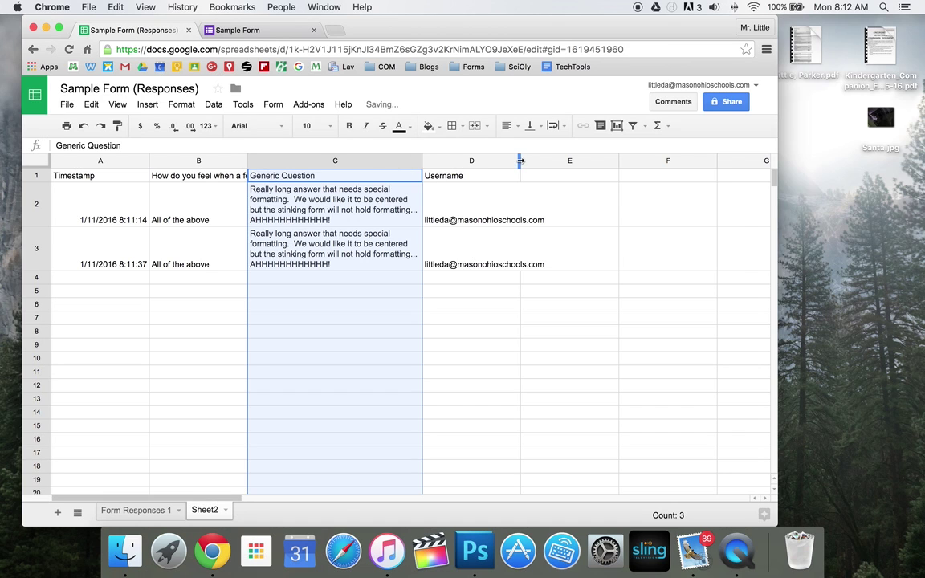
pyautogui.moveTo(521, 161); pyautogui.dragTo(570, 161)
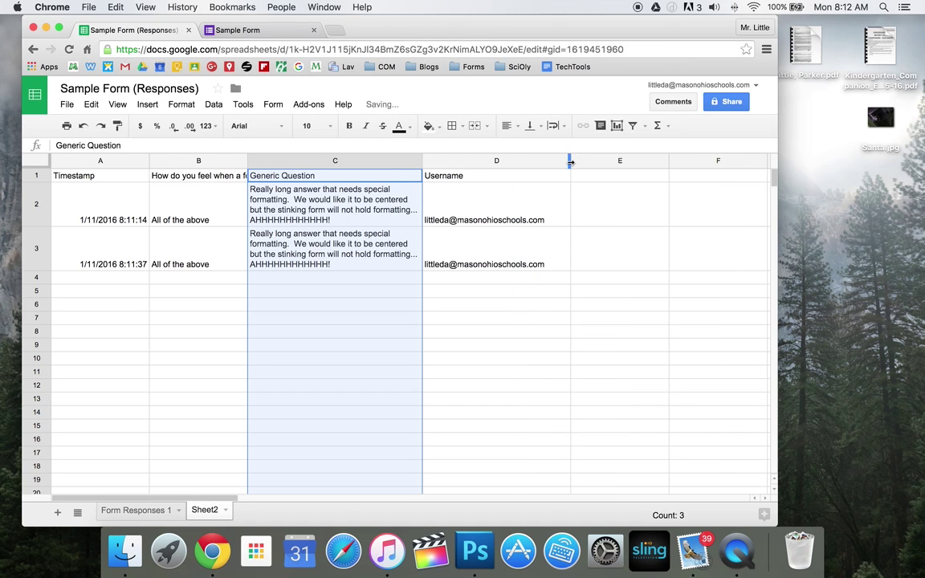
pyautogui.click(36, 160)
pyautogui.click(508, 129)
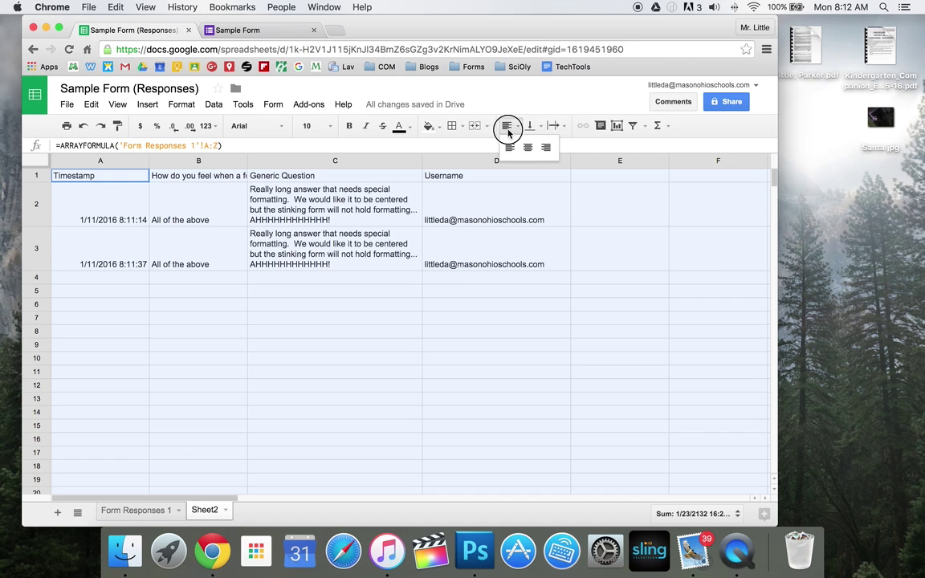
pyautogui.click(527, 147)
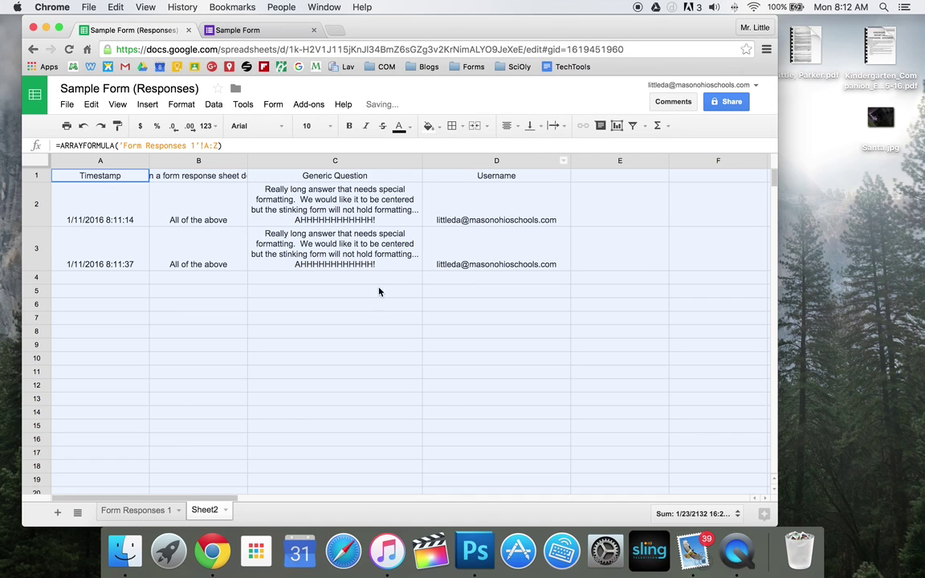
# Rename Sheet2 as Formatted.
pyautogui.rightClick(203, 510)
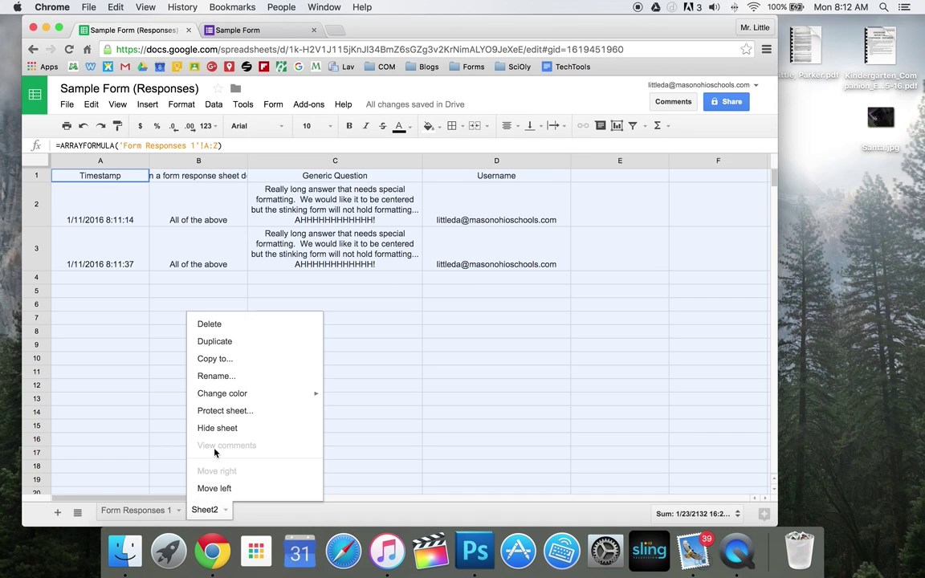
pyautogui.click(216, 376)
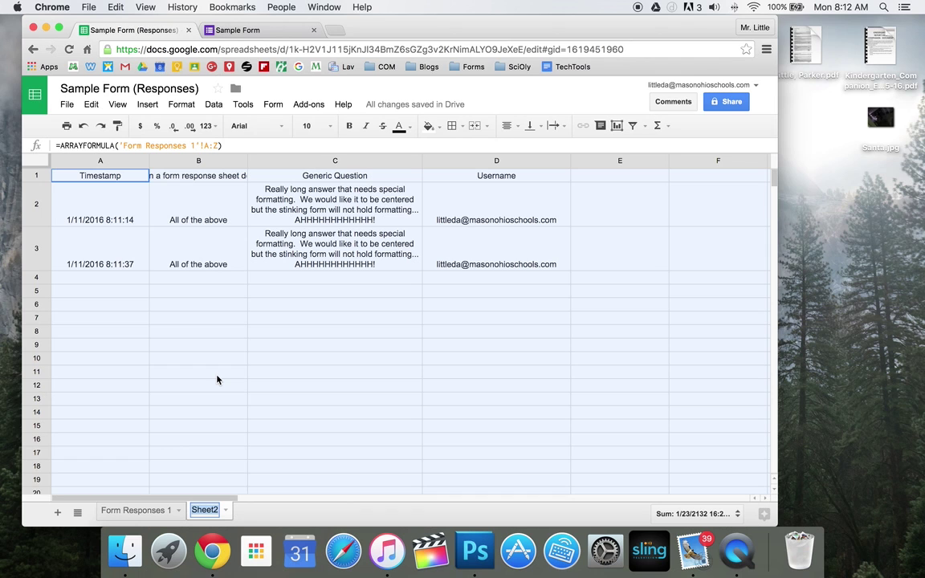
pyautogui.write('Formatted')
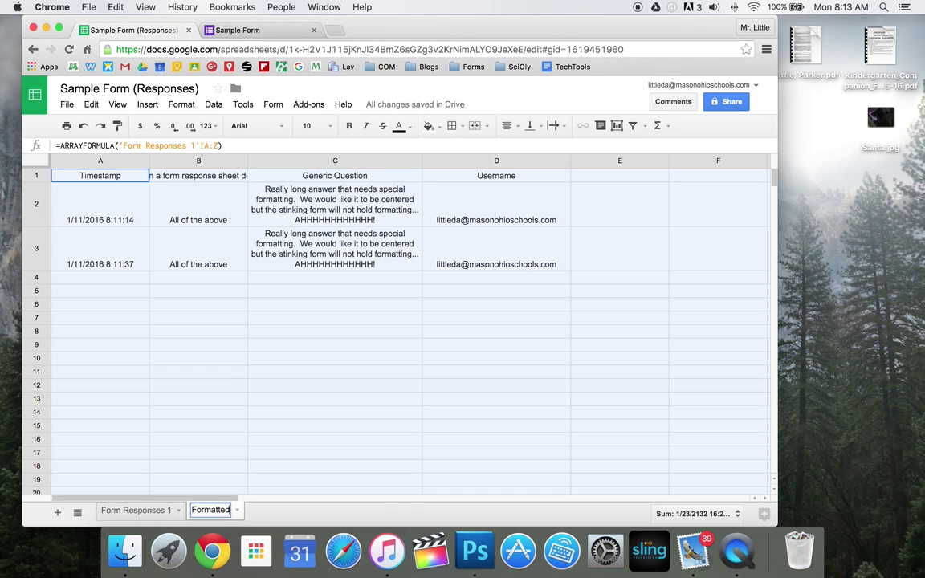
# Submit a further Sample Form response choosing "All of the above" and the really long answer.
pyautogui.click(269, 35)
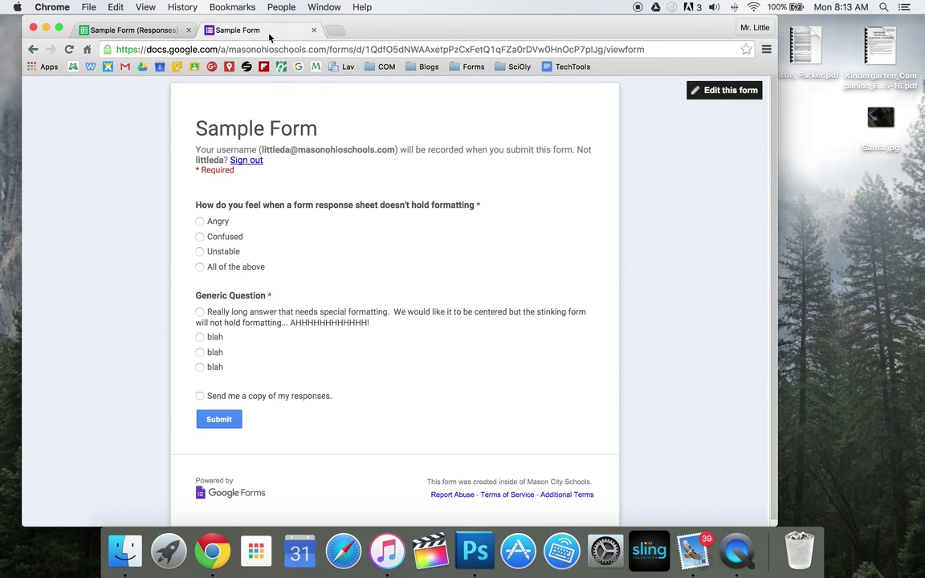
pyautogui.click(200, 267)
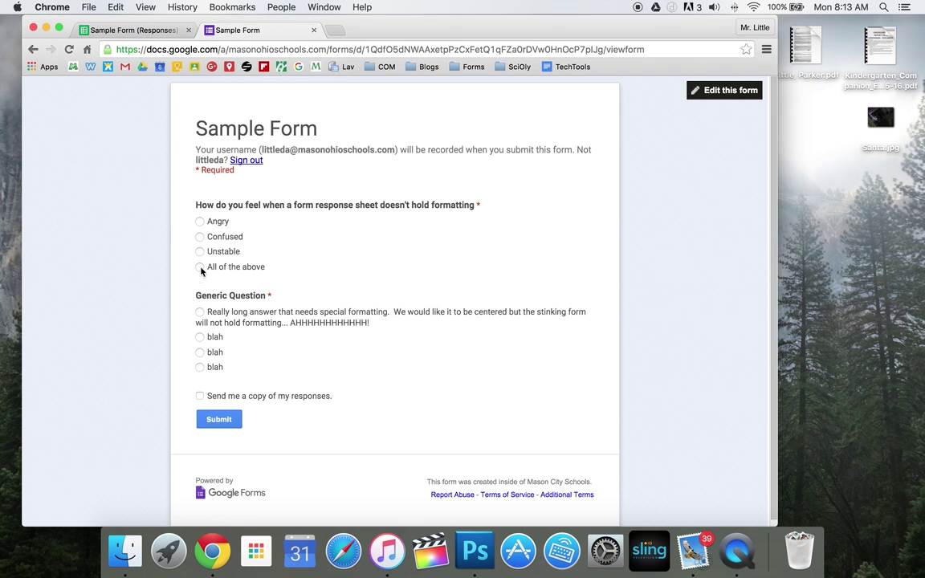
pyautogui.click(200, 312)
pyautogui.click(218, 420)
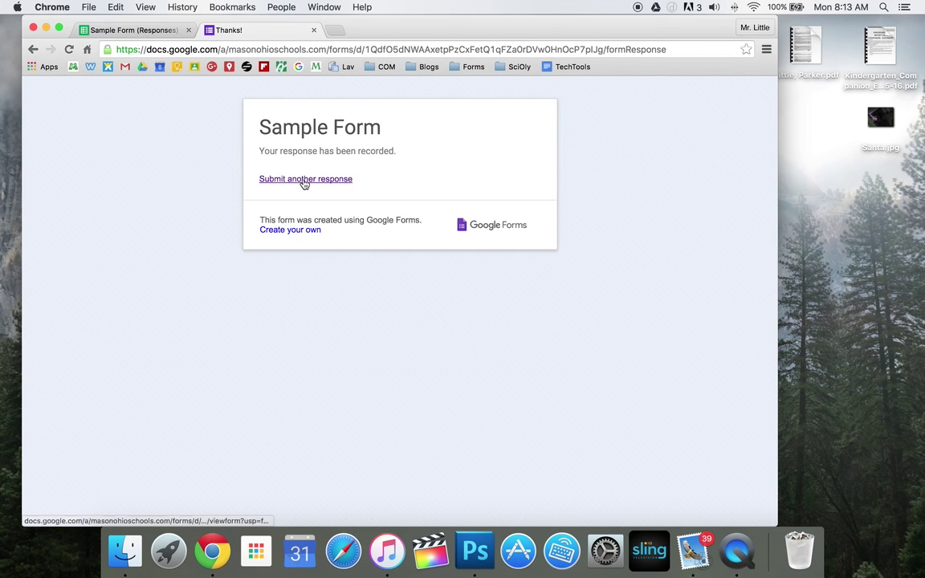
# Open a blank Sample Form for another response, then check the latest submission in the Formatted sheet.
pyautogui.click(306, 179)
pyautogui.click(127, 30)
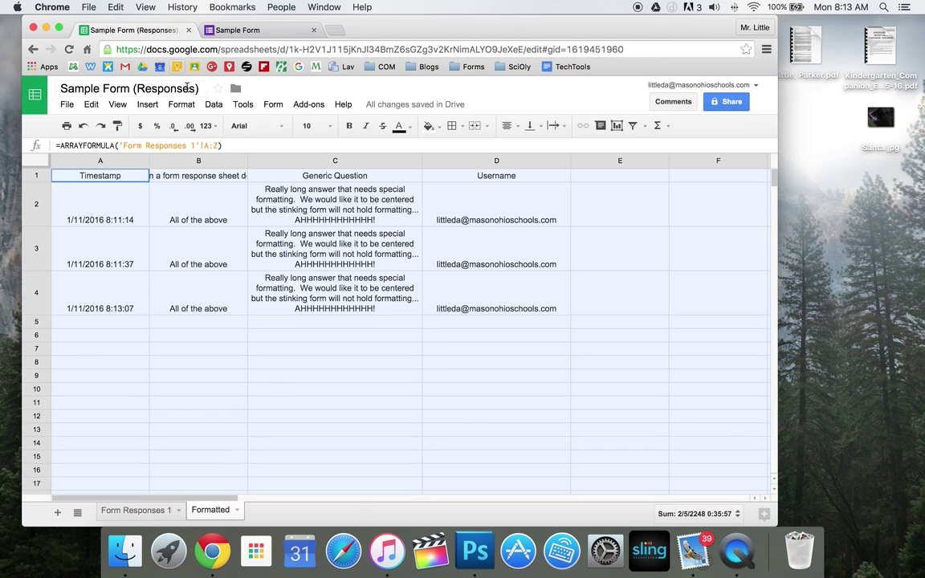
pyautogui.click(344, 349)
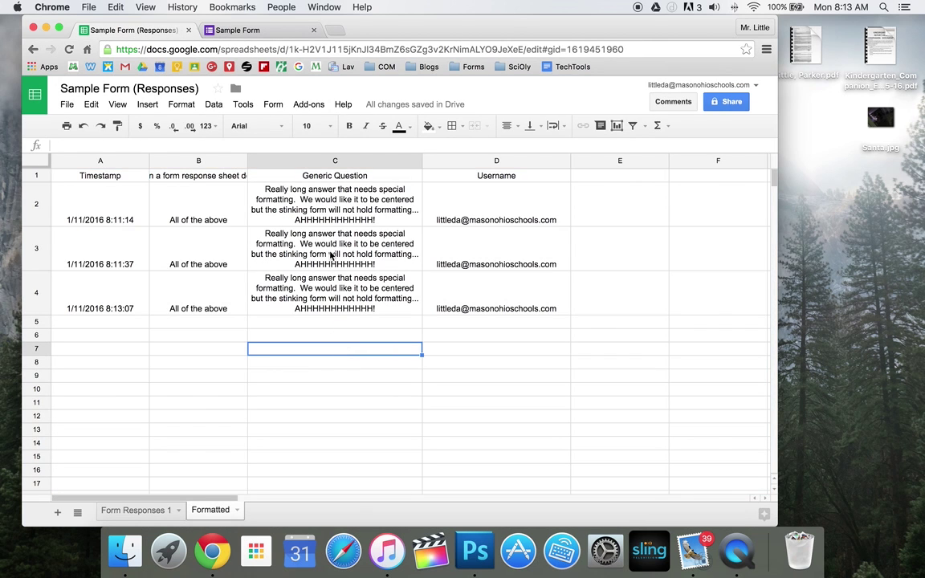
# Wrap the text in the header row of the Formatted sheet.
pyautogui.click(36, 175)
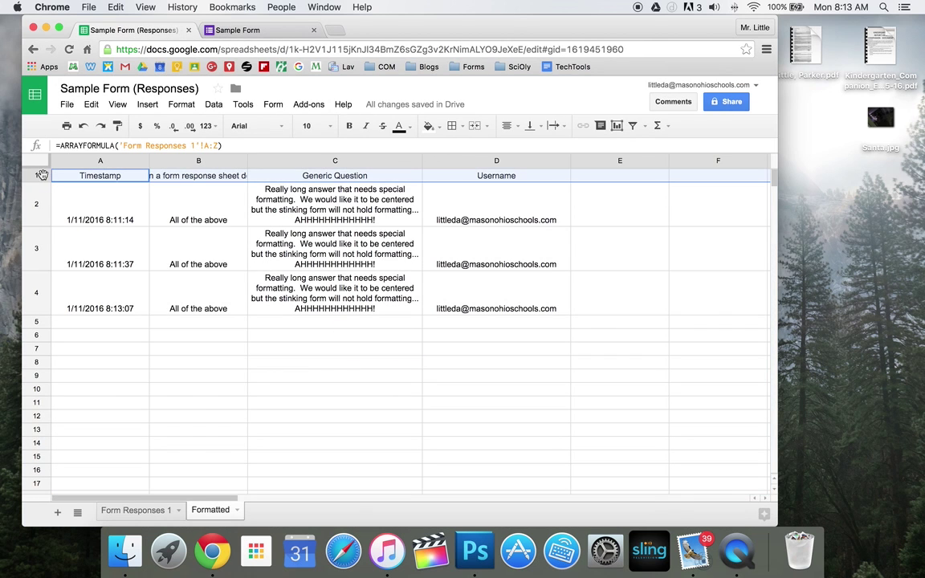
pyautogui.click(174, 104)
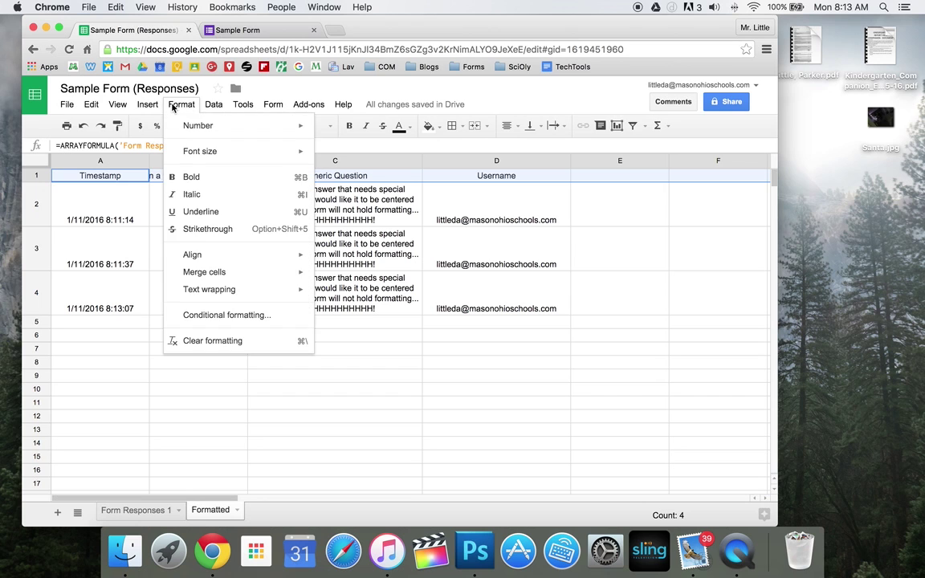
pyautogui.moveTo(273, 289)
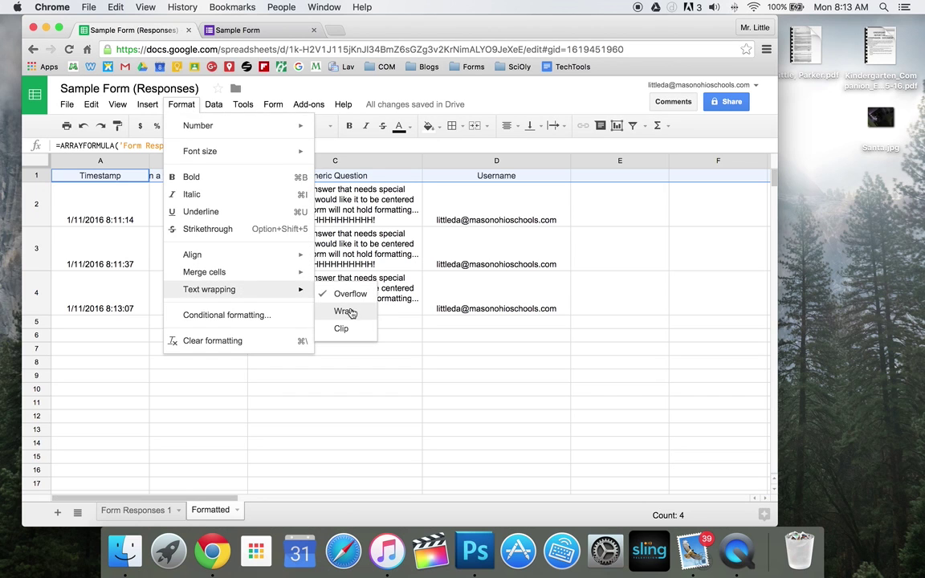
pyautogui.click(345, 311)
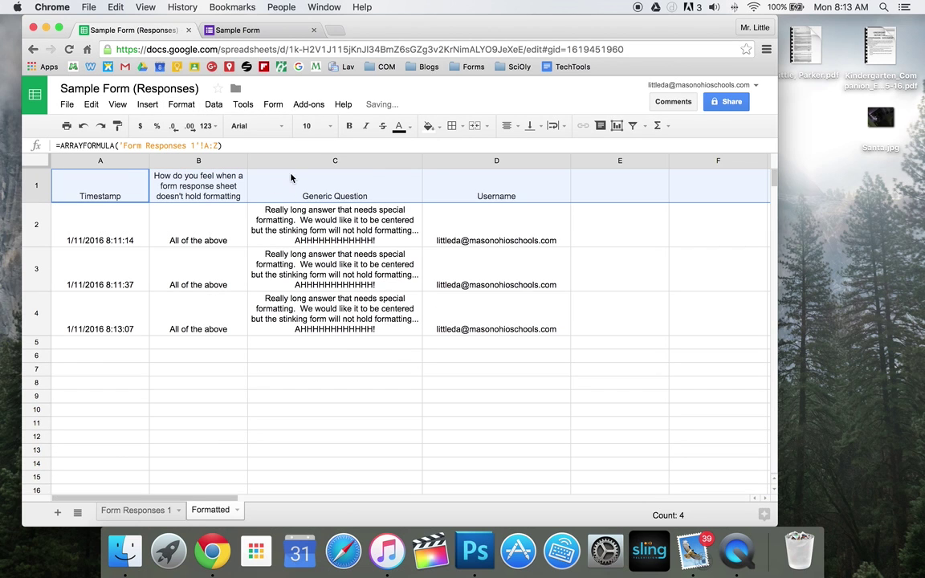
# Align the header row of the Formatted sheet to the middle vertically and to the center horizontally.
pyautogui.click(530, 125)
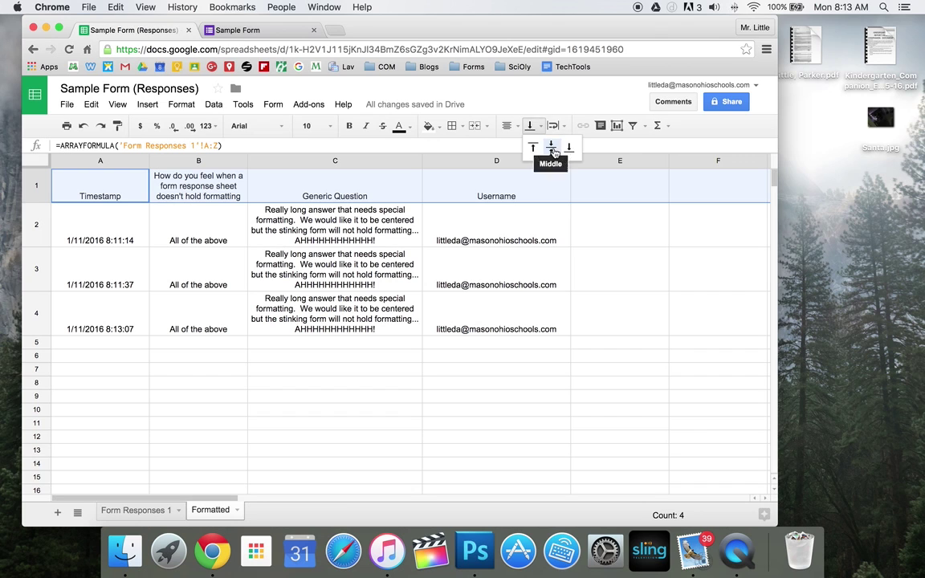
pyautogui.click(553, 146)
pyautogui.click(300, 346)
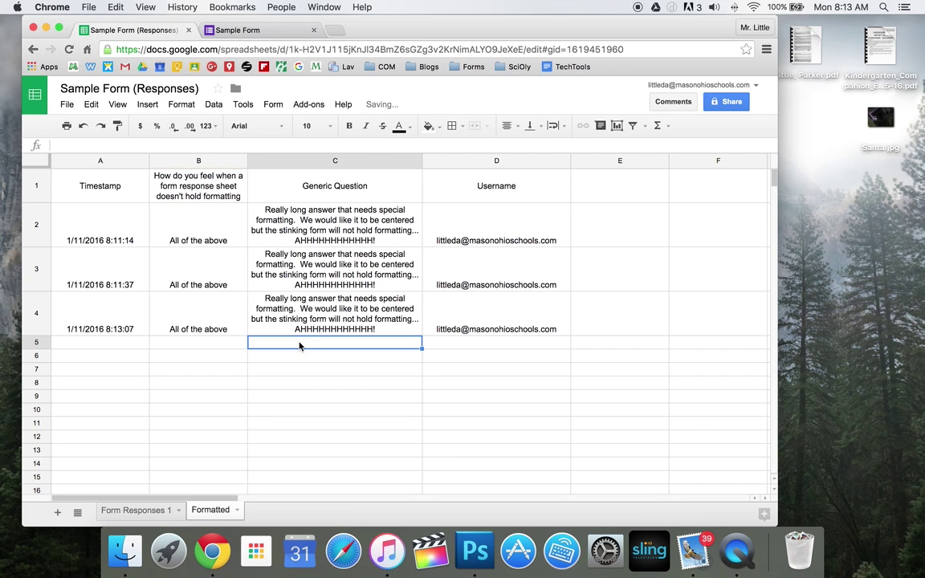
pyautogui.click(36, 187)
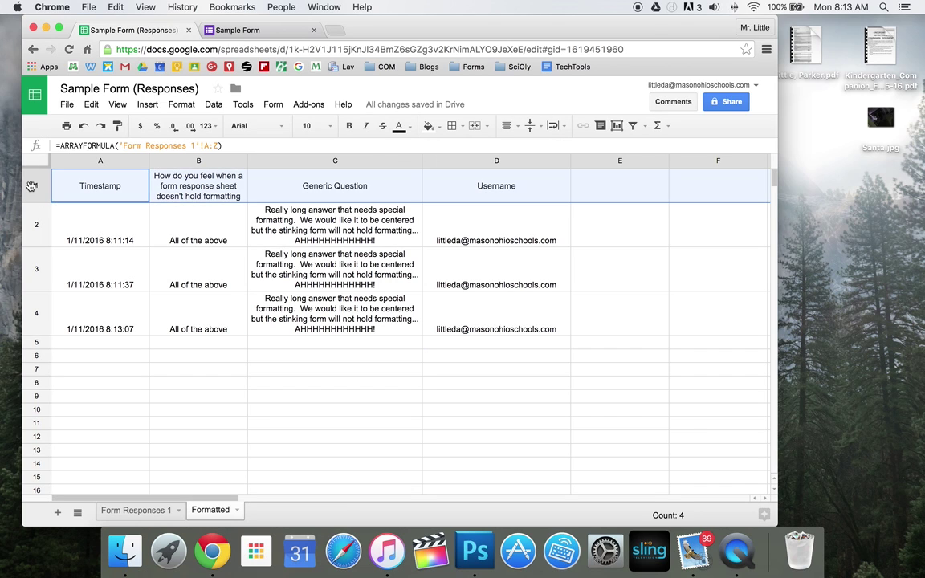
pyautogui.click(508, 125)
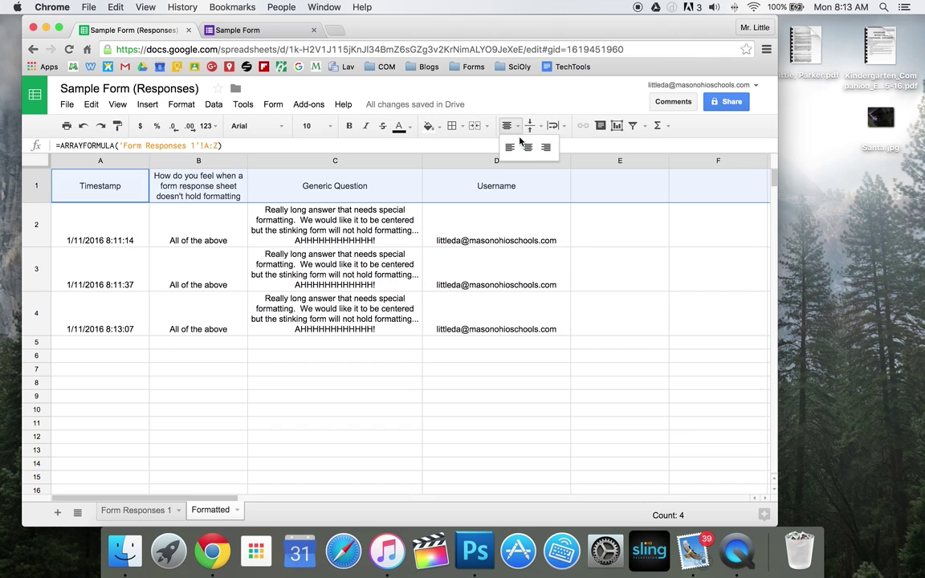
pyautogui.click(534, 154)
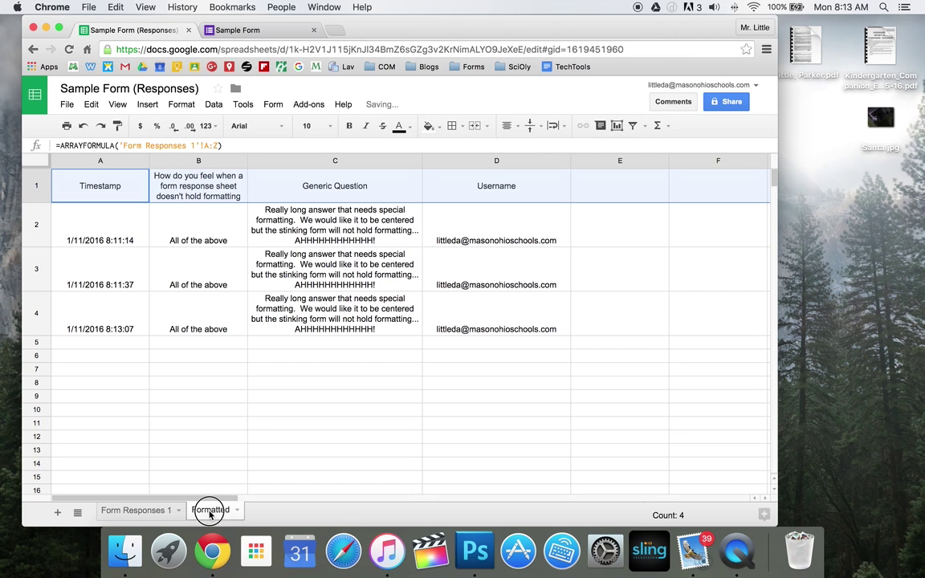
# Move the Formatted sheet ahead of Form Responses 1 and bold its header row, checking it against the raw responses sheet.
pyautogui.moveTo(201, 512); pyautogui.dragTo(120, 514)
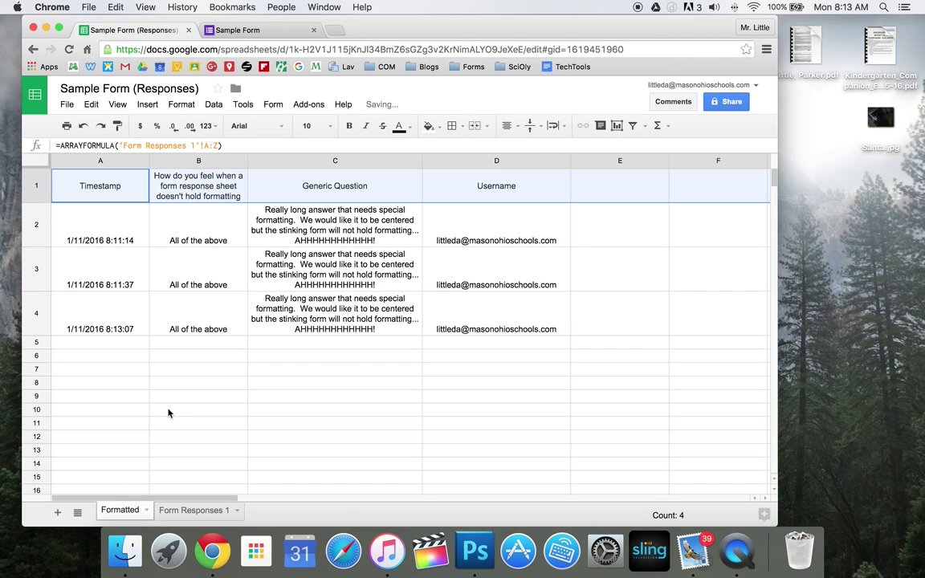
pyautogui.click(349, 125)
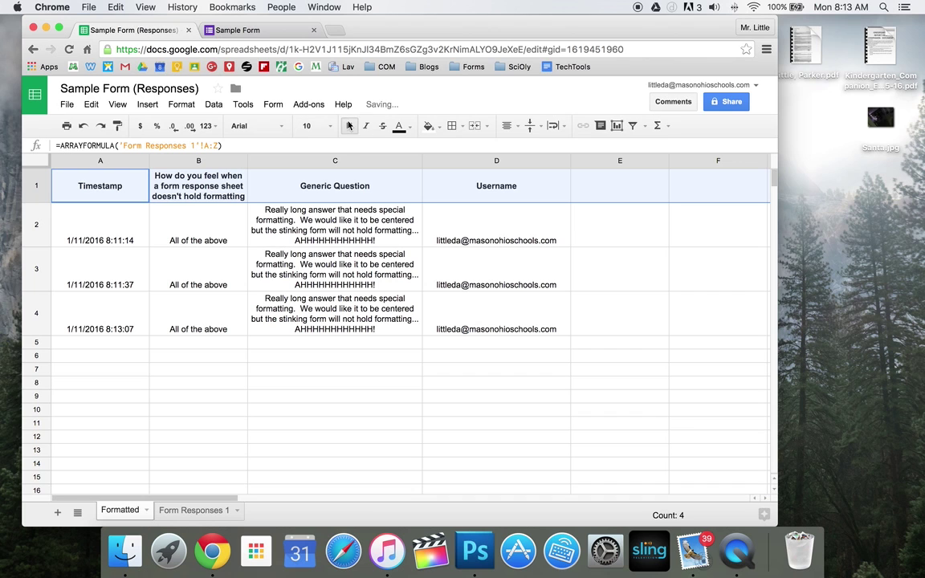
pyautogui.click(184, 511)
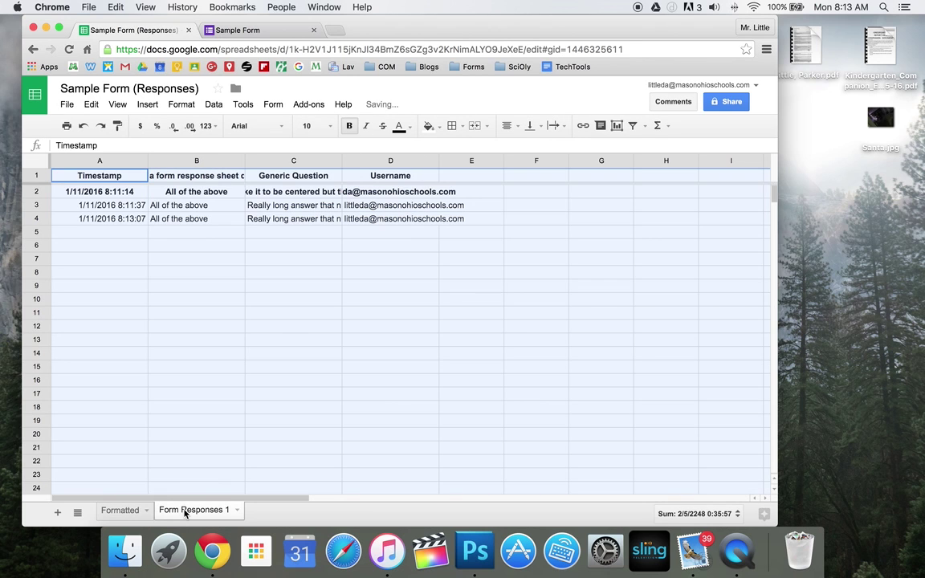
pyautogui.click(131, 511)
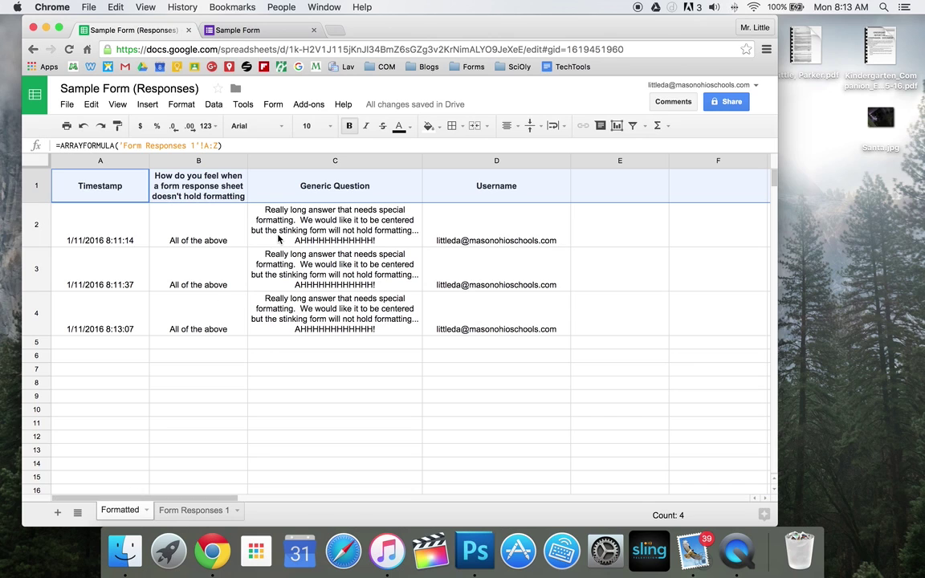